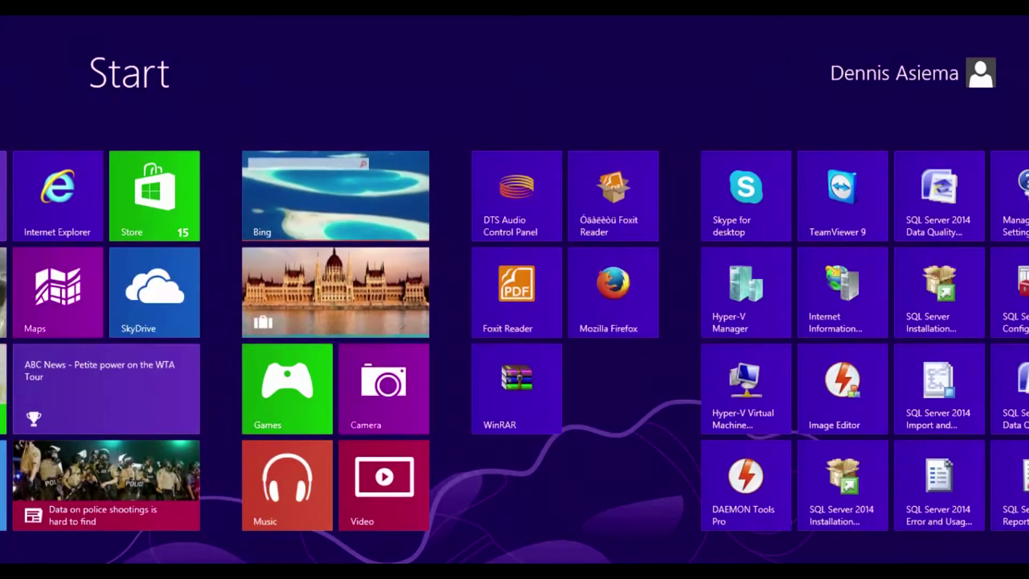
- Launch SQL Server 2014 Management Studio from the Start screen
key("super")
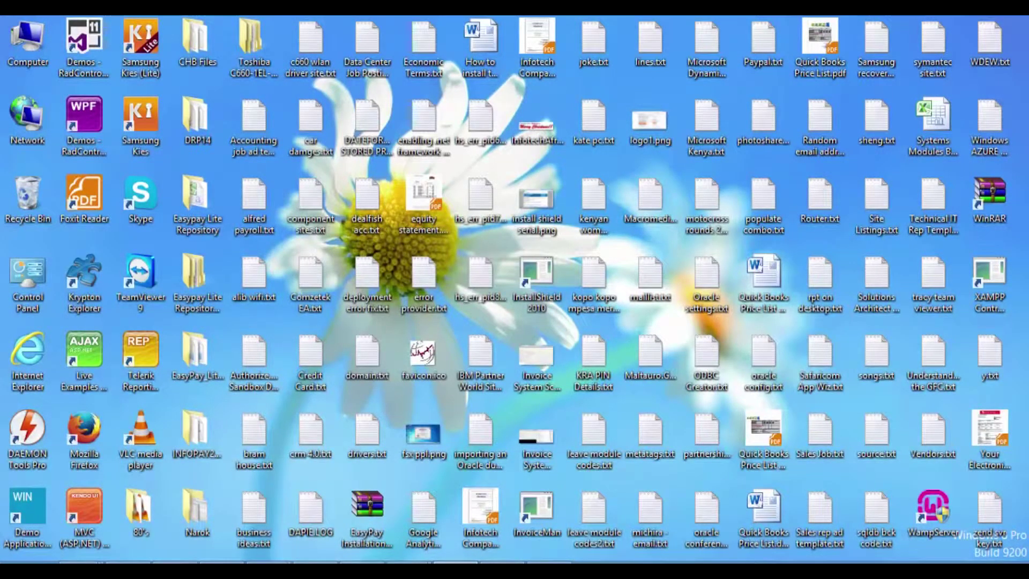
key("super")
scroll(514, 321, "down", 5)
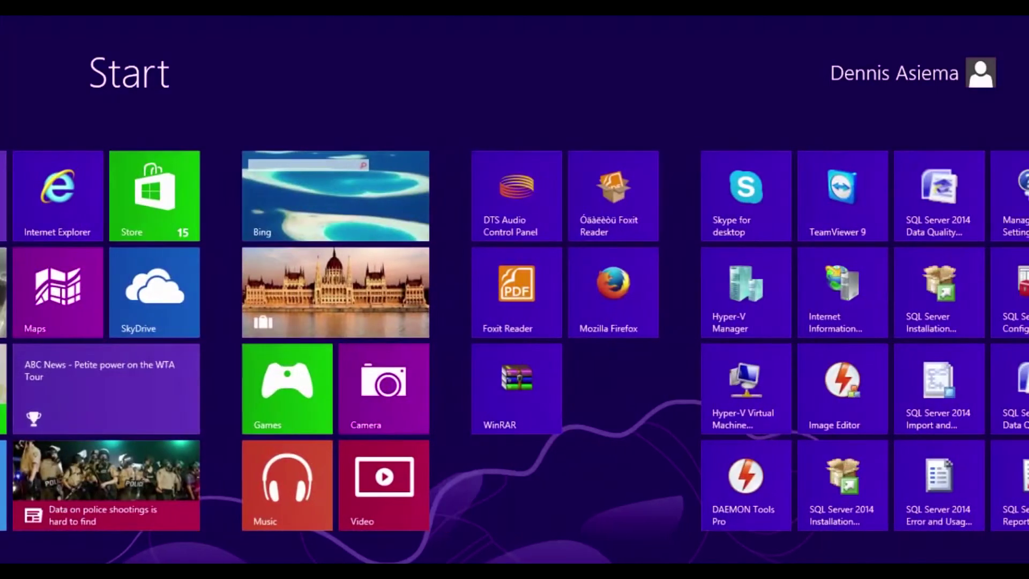
scroll(514, 322, "down", 5)
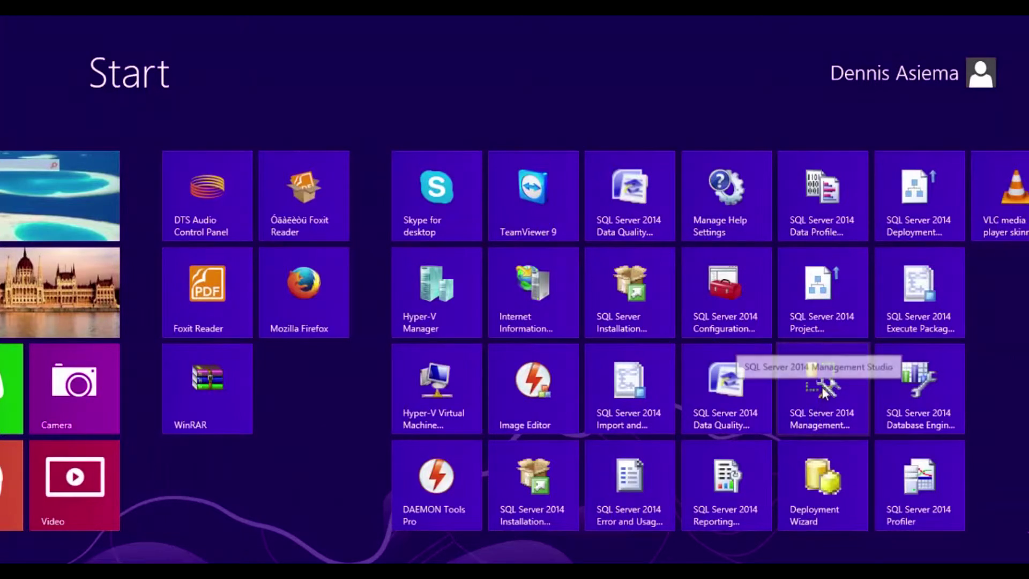
scroll(821, 385, "down", 3)
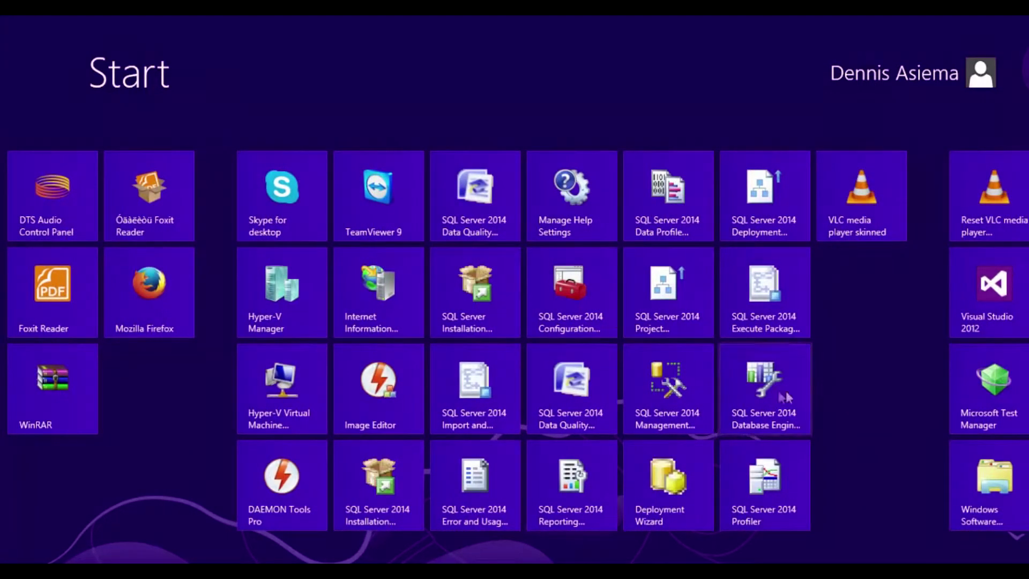
left_click(674, 413)
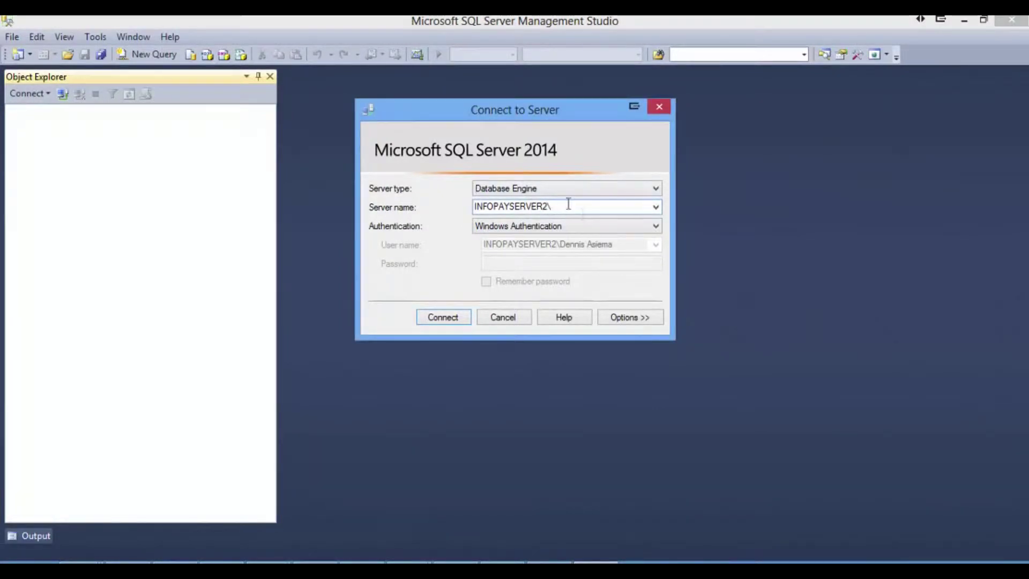
- Set the server name in the connection dialog to INFOPAYSERVER2\sqlexpress
type("SQLExpress")
left_click(655, 206)
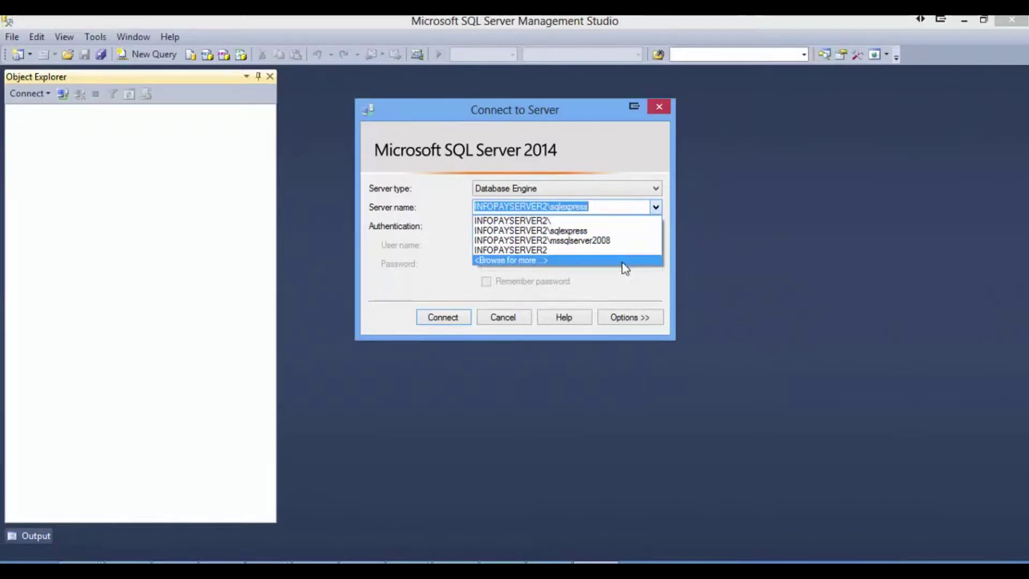
left_click(614, 235)
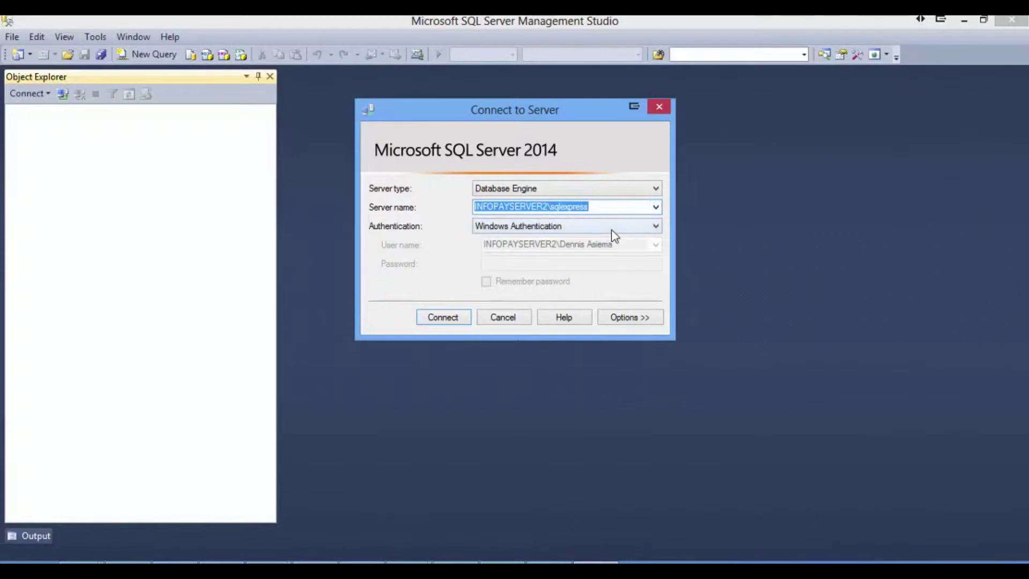
left_click(638, 227)
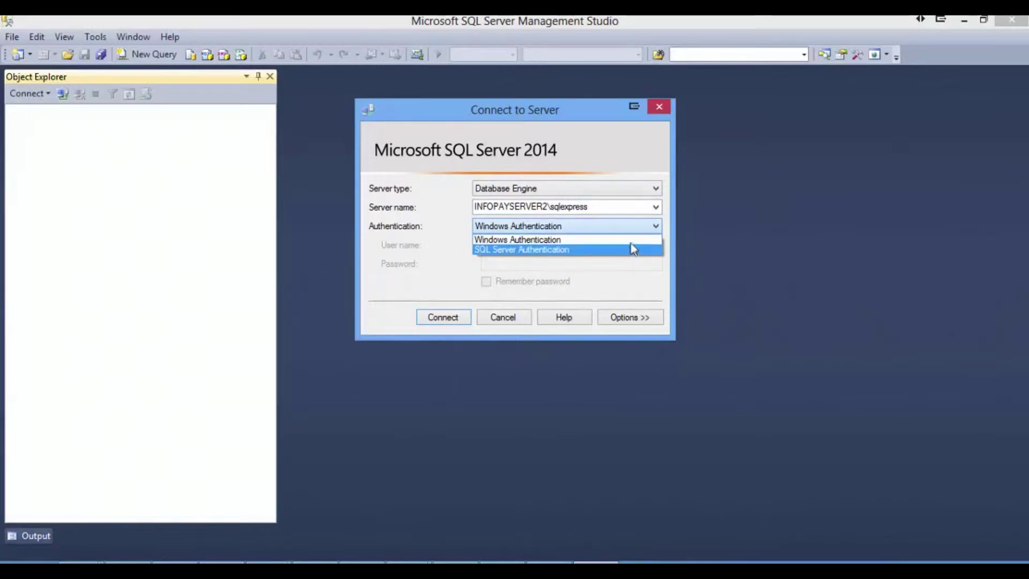
left_click(628, 248)
left_click(629, 247)
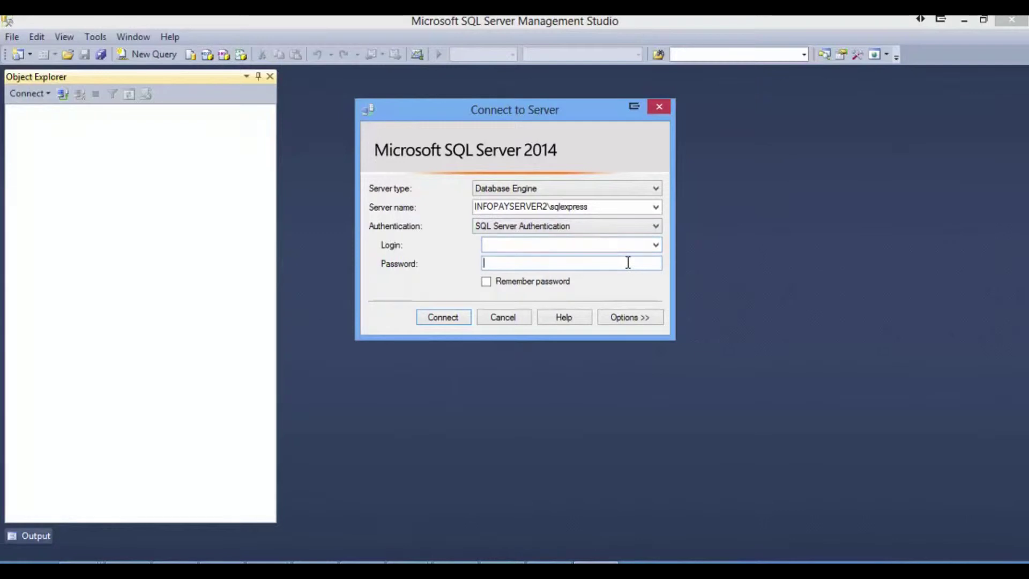
left_click(626, 246)
left_click(633, 230)
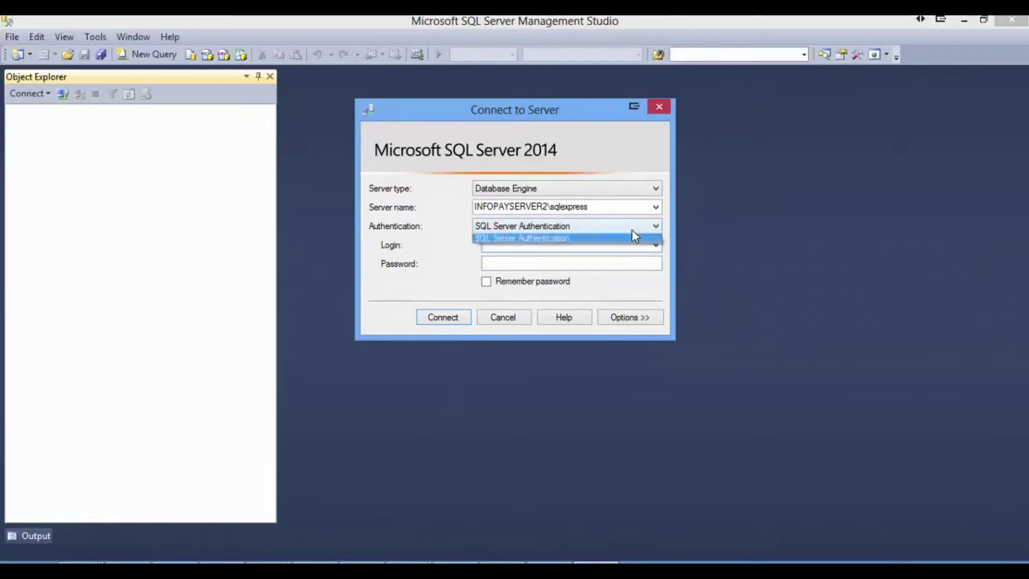
left_click(592, 240)
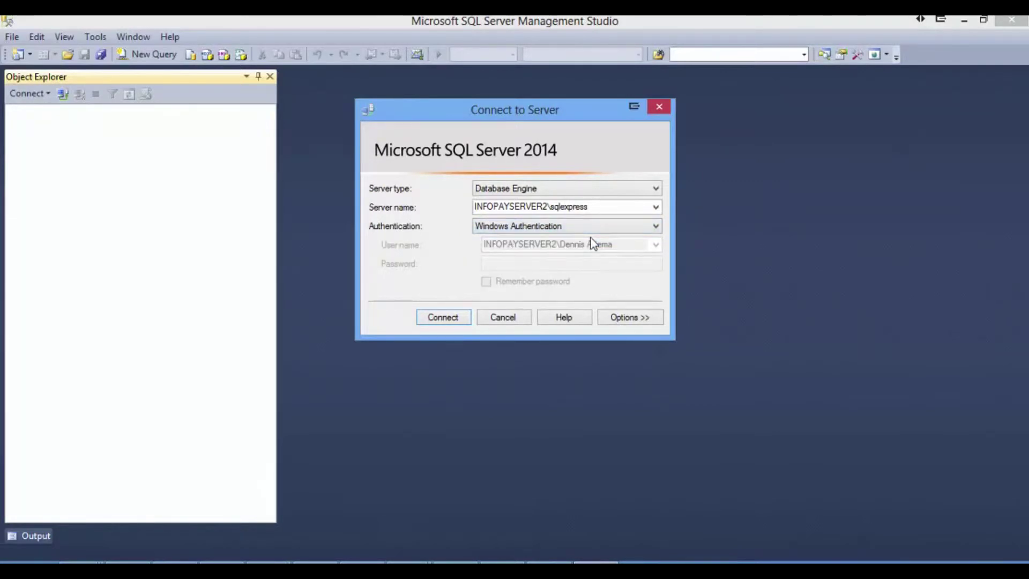
- Connect to INFOPAYSERVER2\sqlexpress with Windows Authentication and expand its Databases folder
double_click(596, 208)
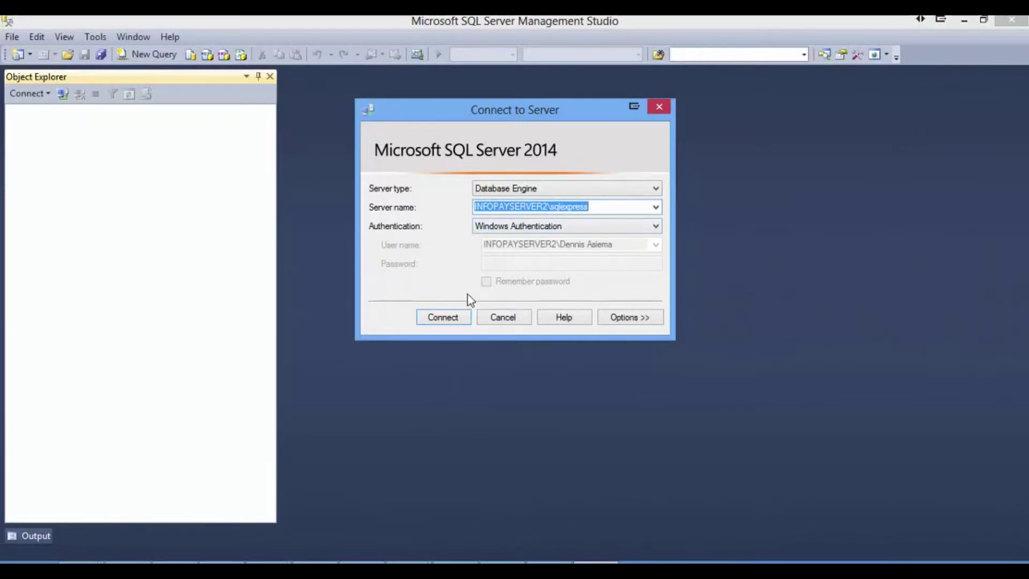
left_click(449, 317)
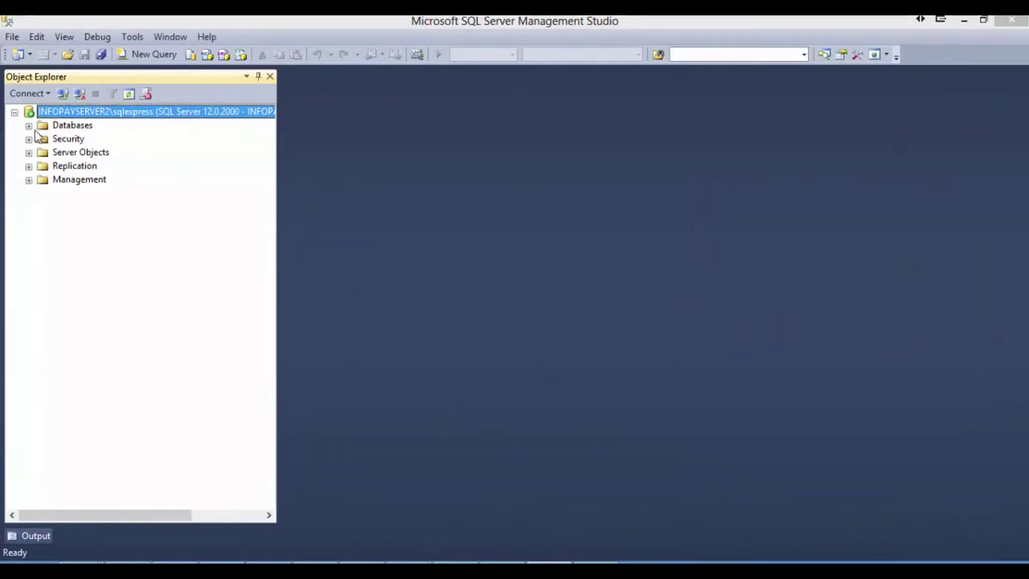
left_click(29, 126)
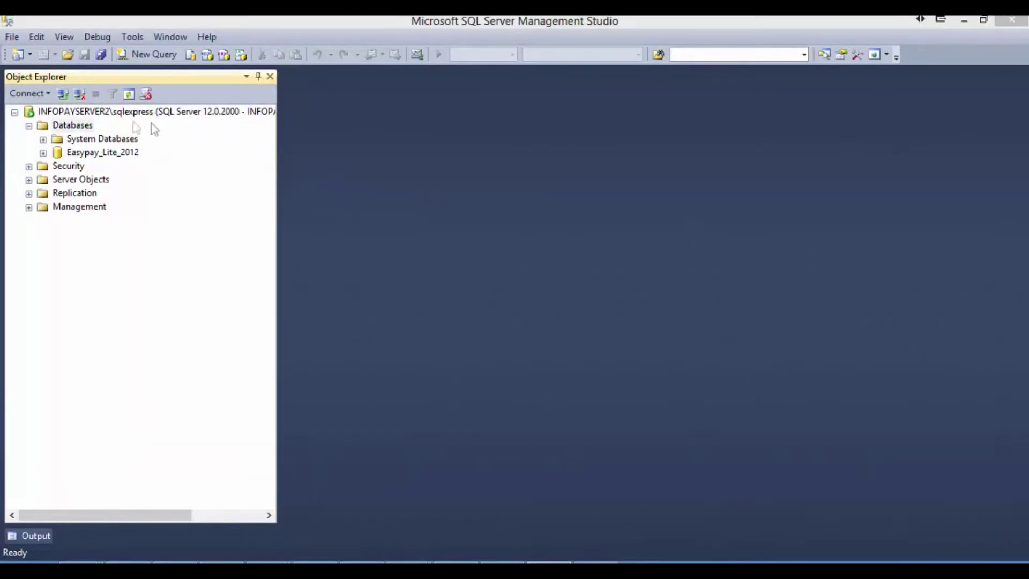
- Start a database restore from the Databases folder and set the source to Device
left_click(75, 124)
right_click(76, 124)
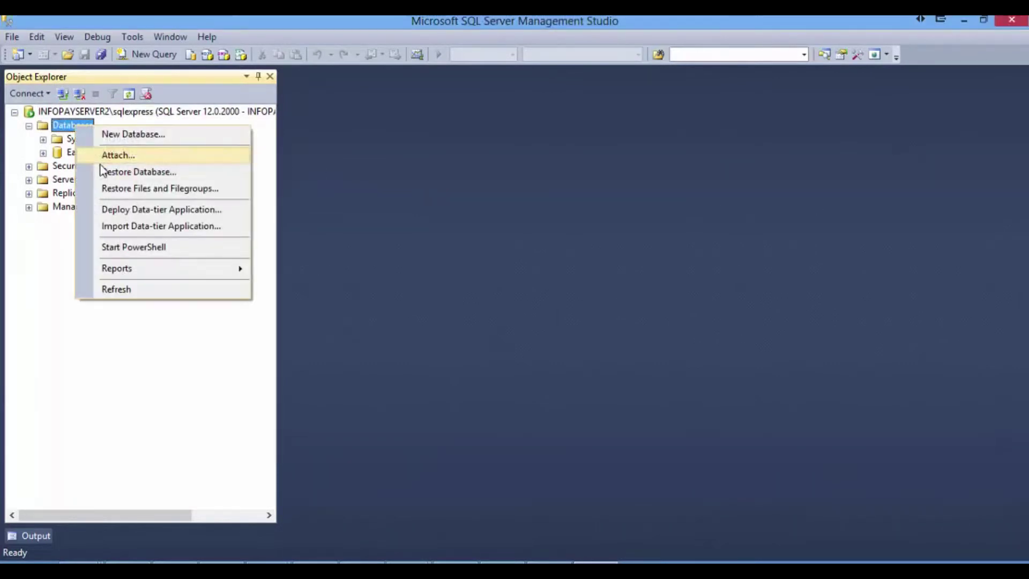
left_click(115, 177)
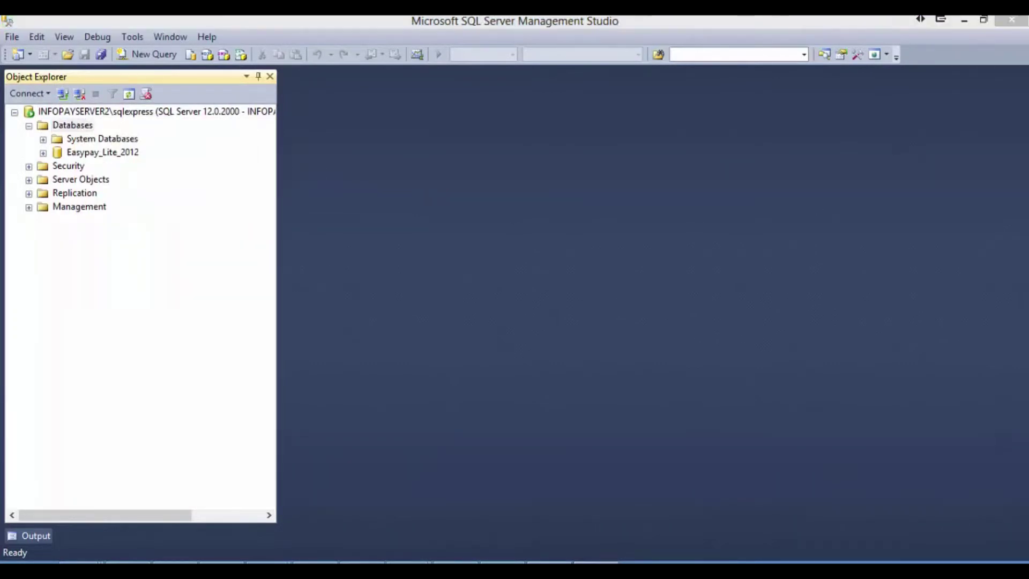
left_click(442, 137)
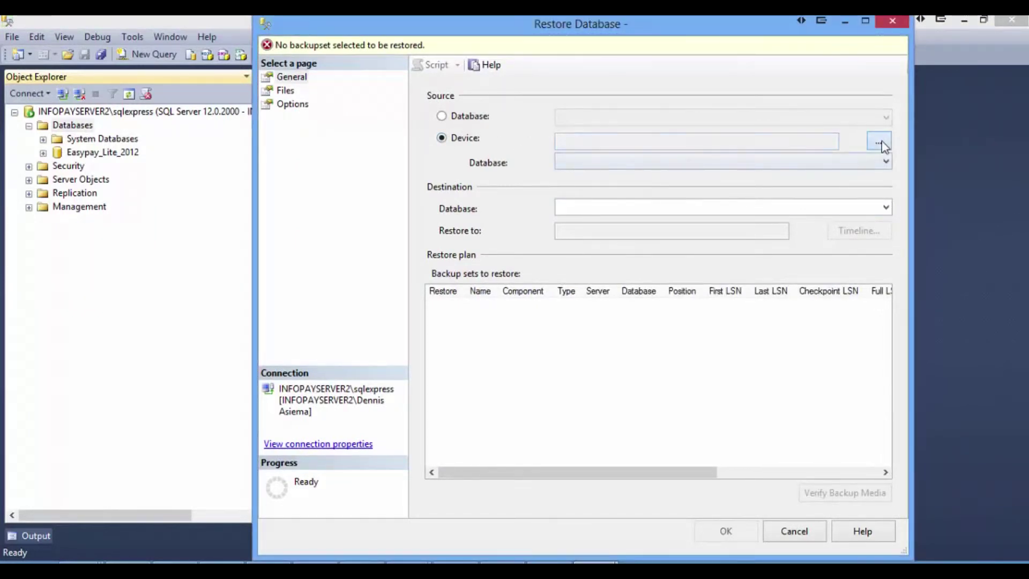
- Begin adding a backup file as the restore device and set the file filter to All Files
left_click(879, 142)
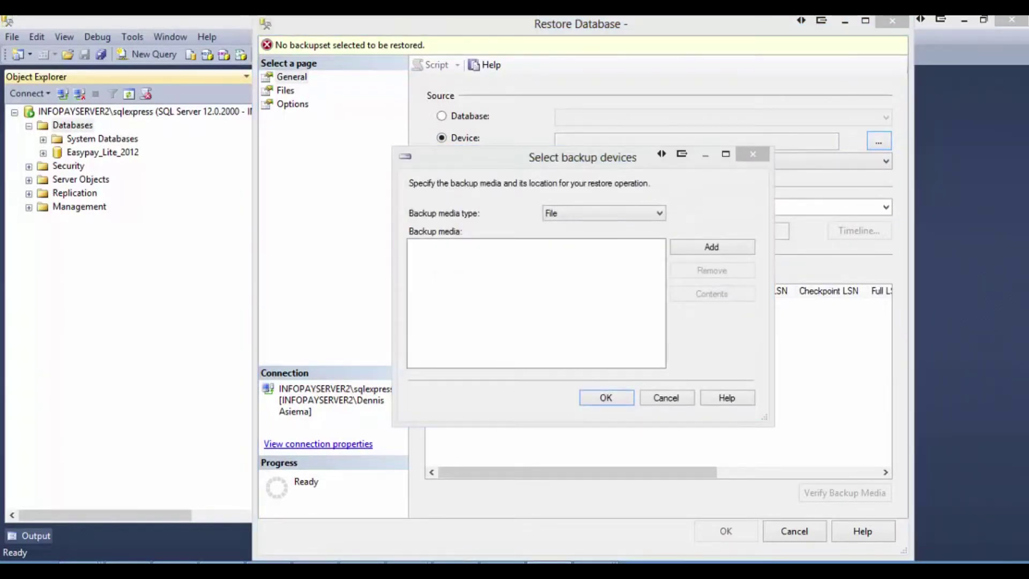
left_click(729, 249)
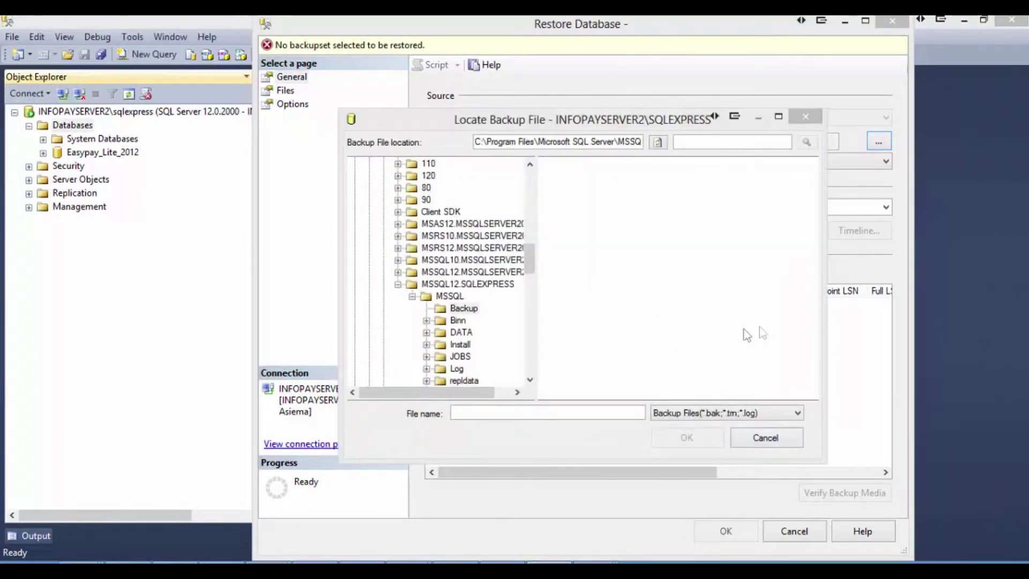
left_click(797, 414)
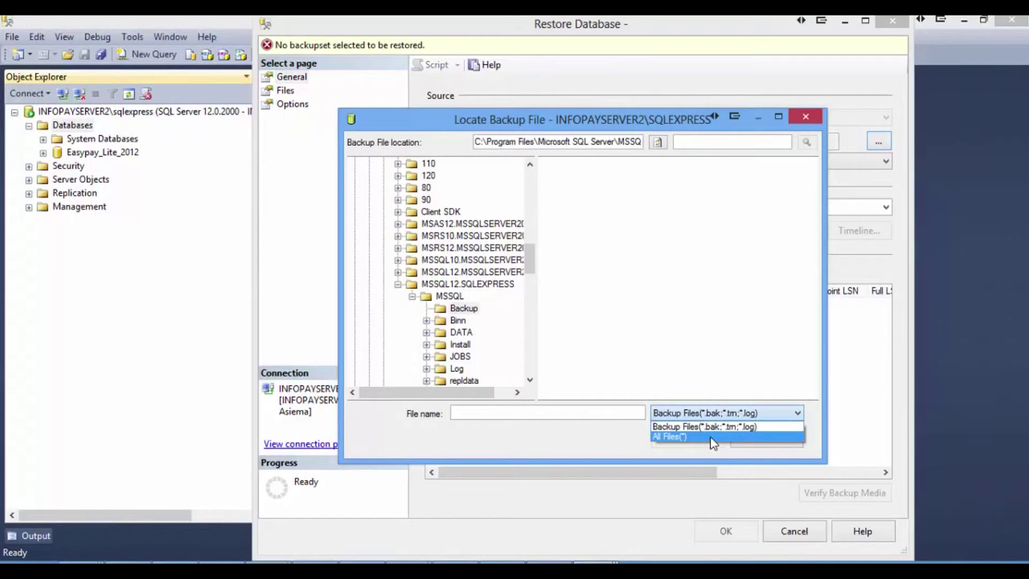
left_click(711, 437)
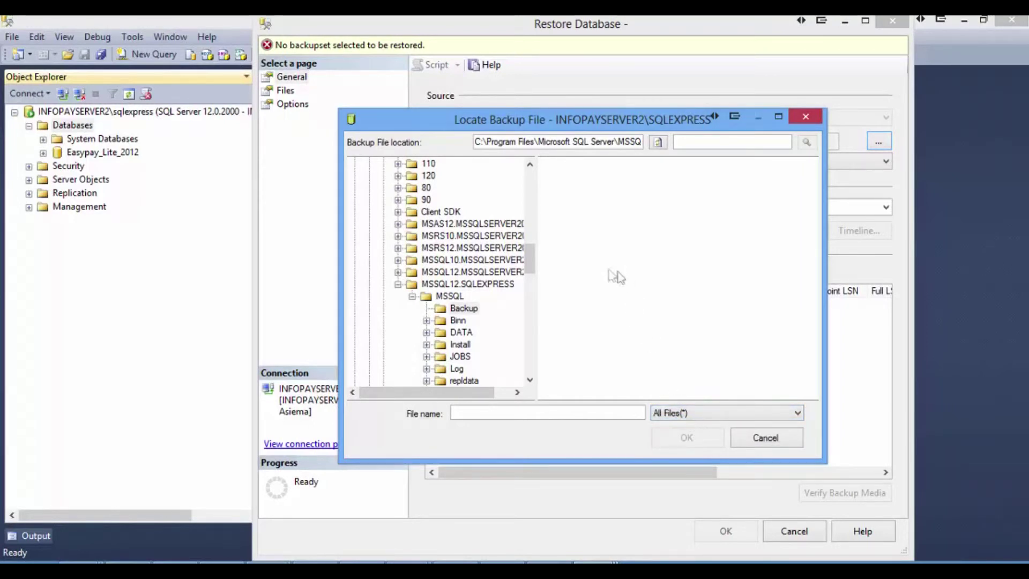
- Add the file Easypay Lite 2014 Database from G:\Easypay Lite 2014 Installation\Database as the backup media
left_click_drag(528, 262, 533, 192)
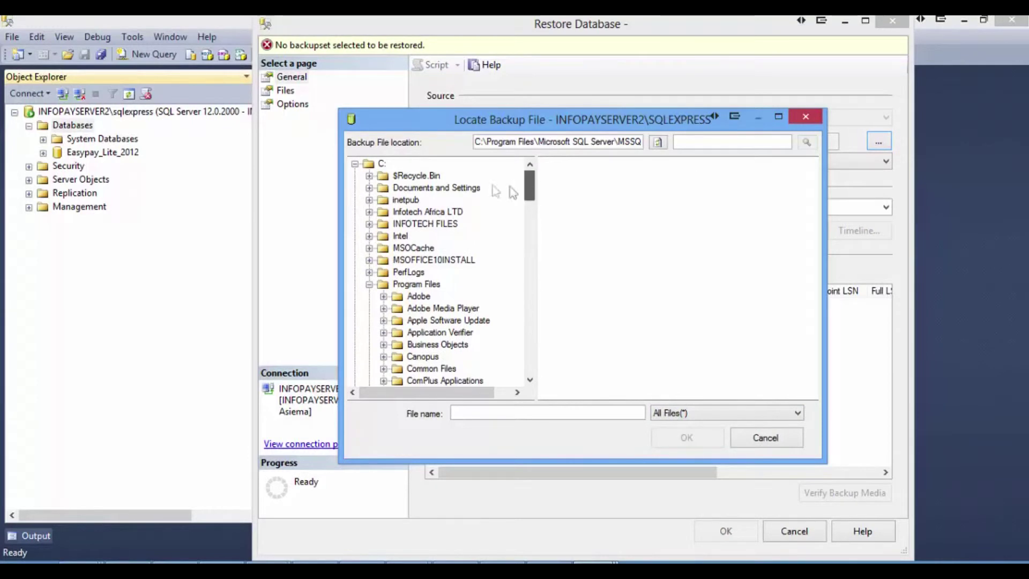
key("Left")
key("Left")
key("Left")
left_click(355, 188)
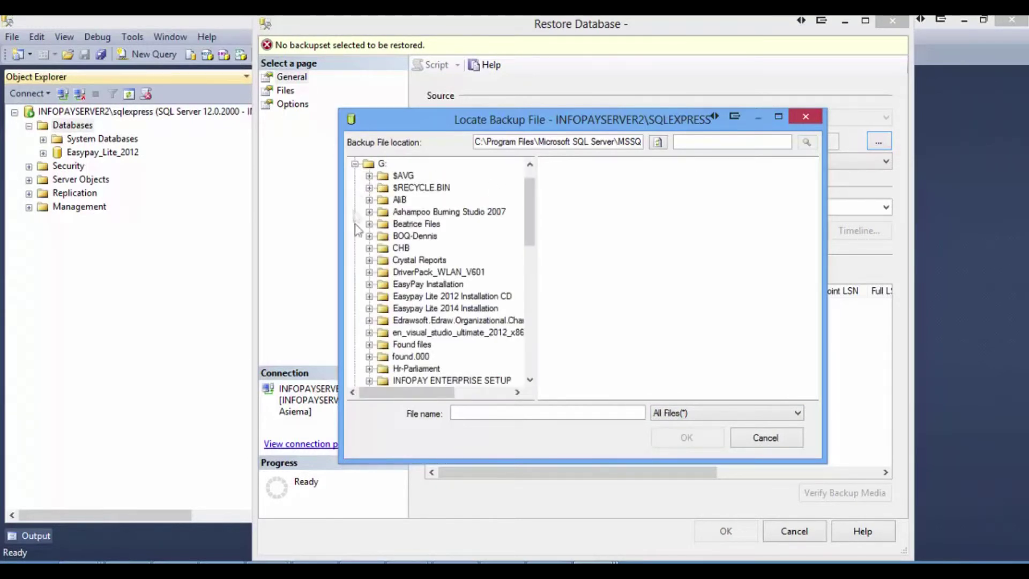
left_click(369, 309)
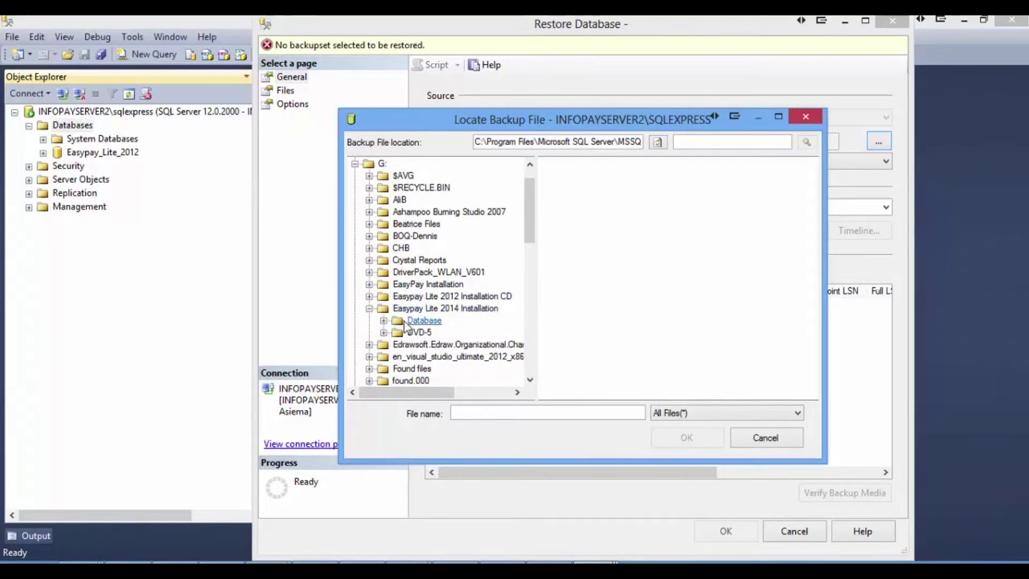
left_click(424, 320)
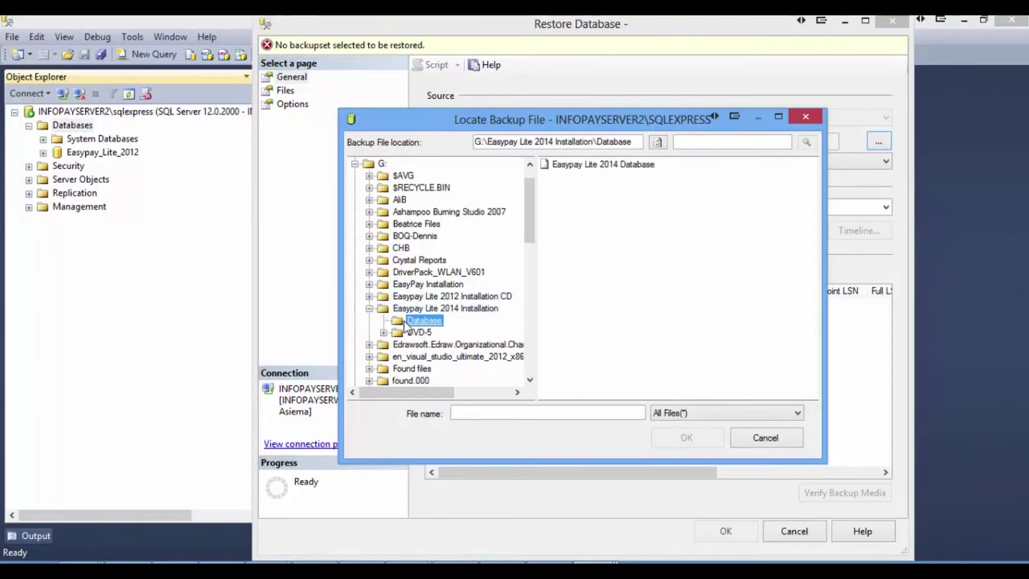
left_click(612, 165)
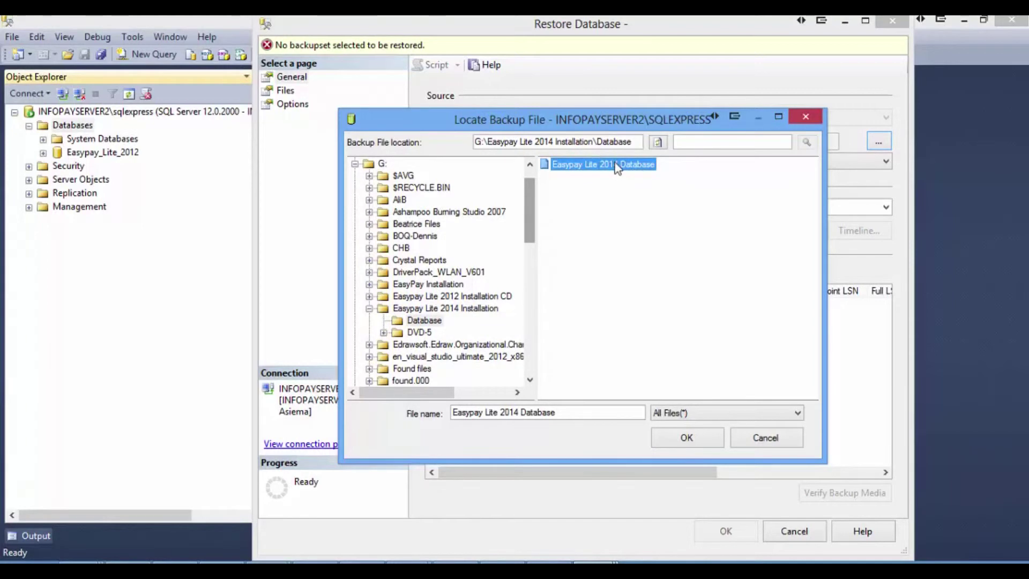
left_click(688, 438)
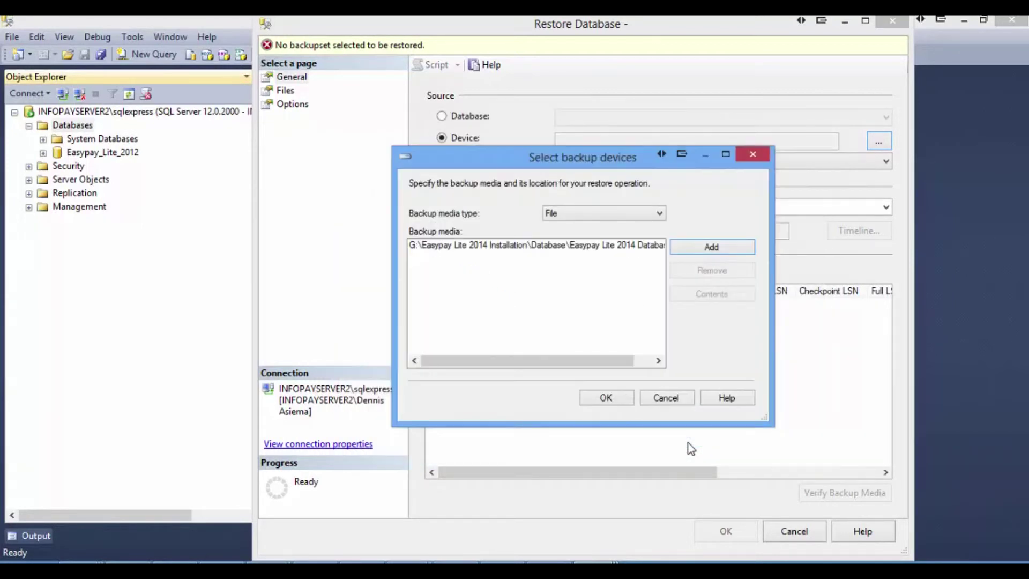
- Accept the backup device and restore the Easypay_Lite_2012 database from its full backup
left_click(605, 399)
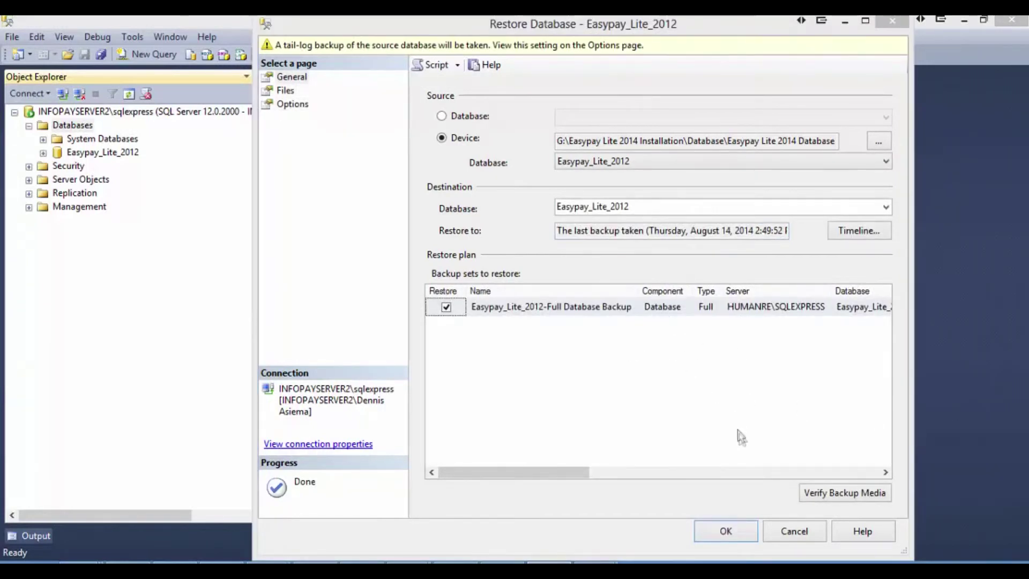
left_click(721, 535)
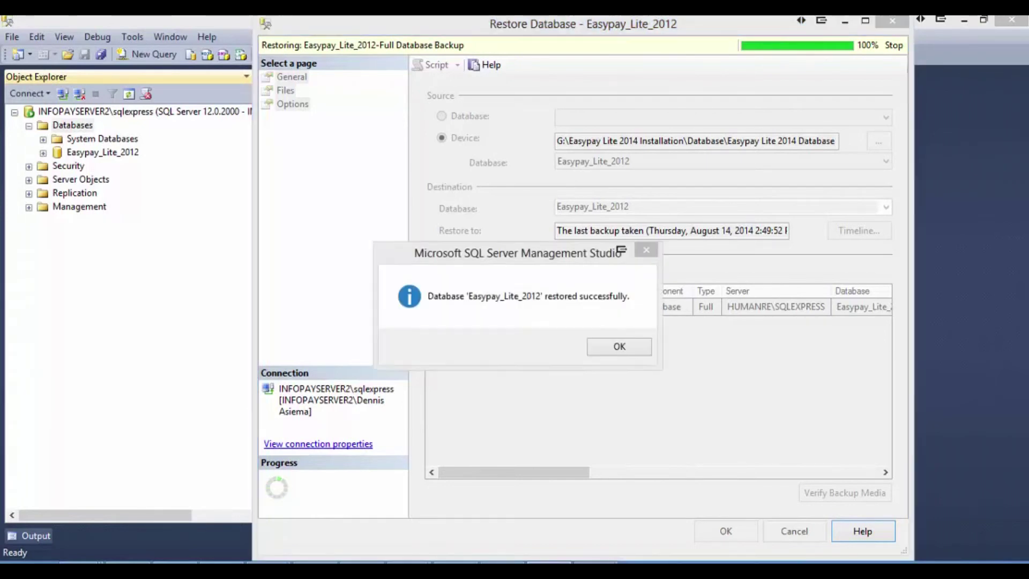
left_click(607, 346)
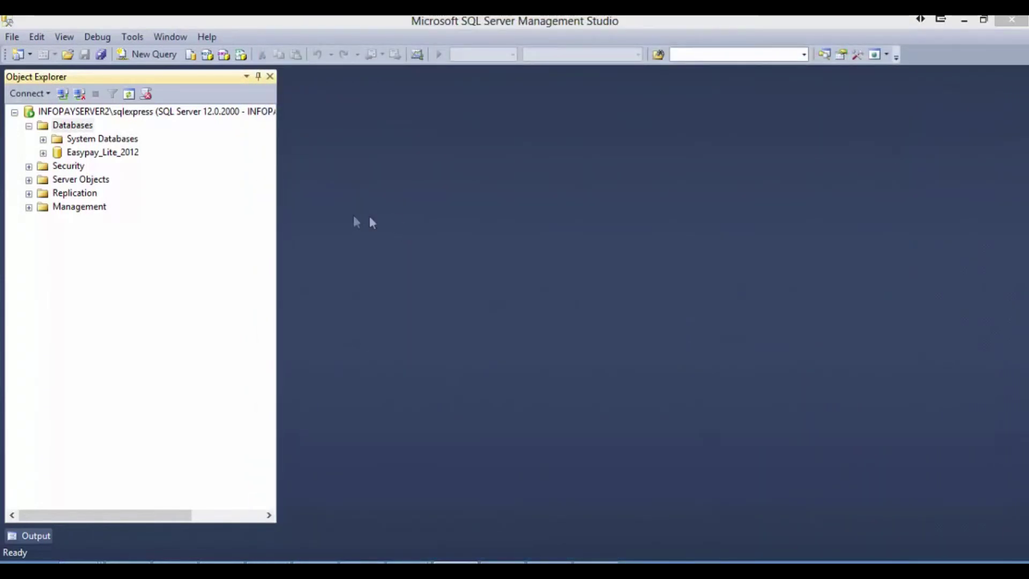
- Expand the Easypay_Lite_2012 database and its Tables folder to check the restored tables
left_click(105, 155)
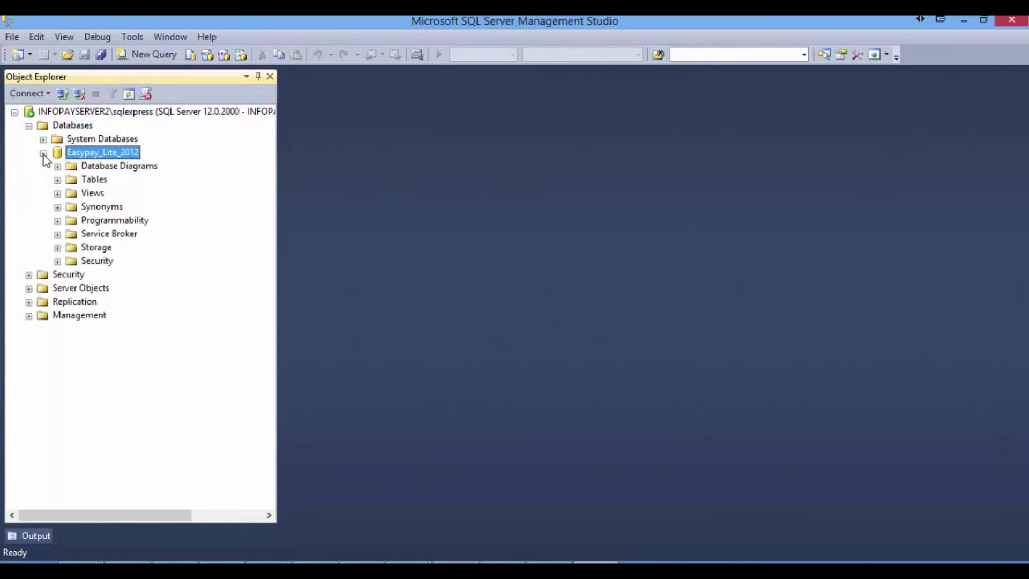
left_click(56, 180)
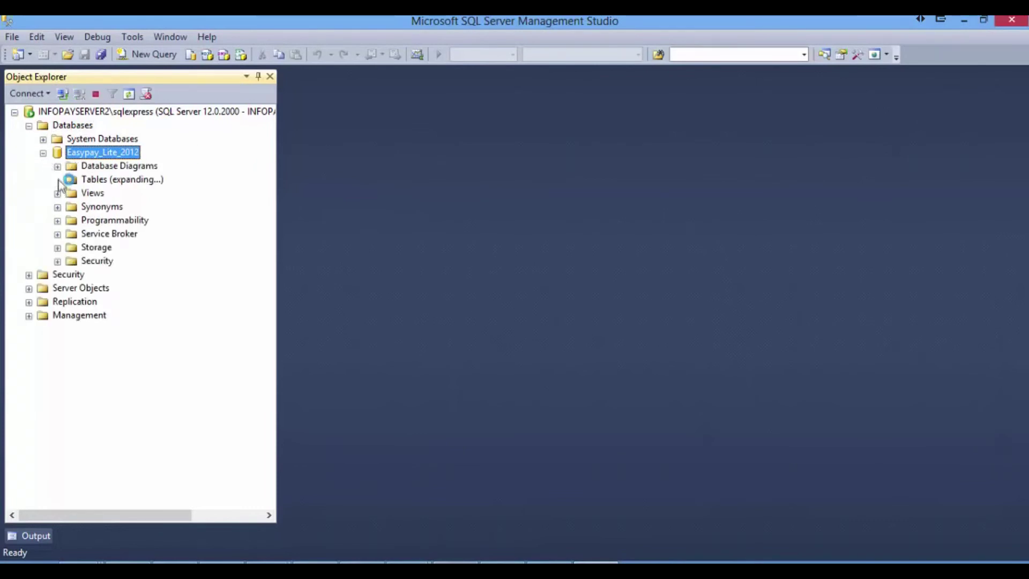